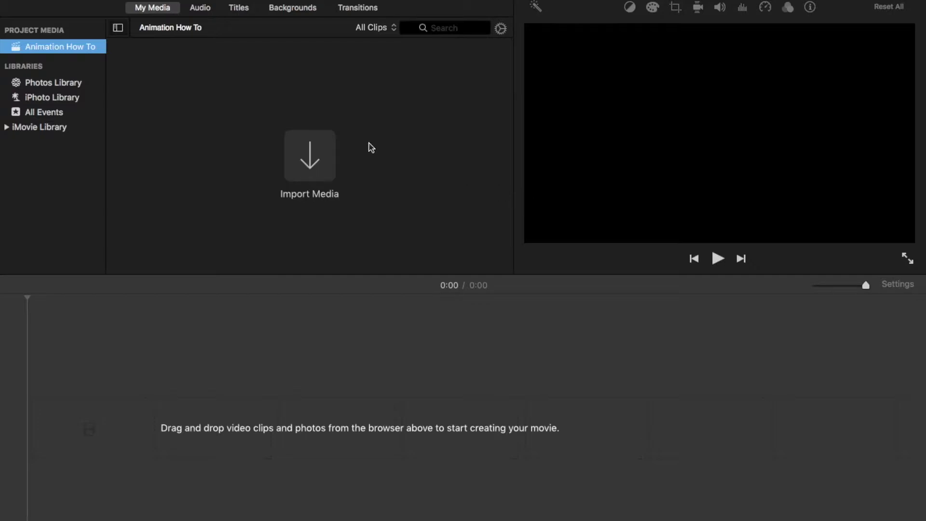
Open the media import browser and select the Psy Big Drum image in the Animation Video How To folder
{"action": "left_click", "coordinate": [309, 158]}
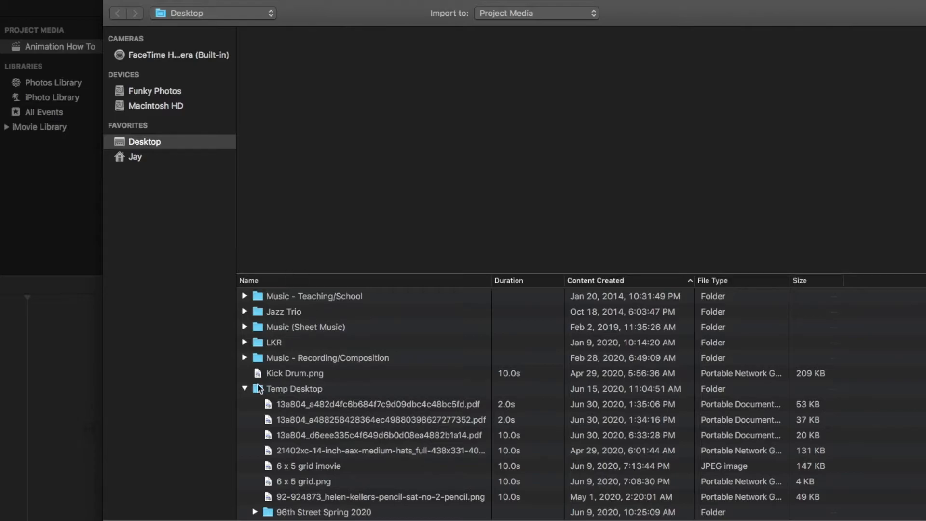
{"action": "left_click", "coordinate": [245, 388]}
{"action": "left_click", "coordinate": [303, 482]}
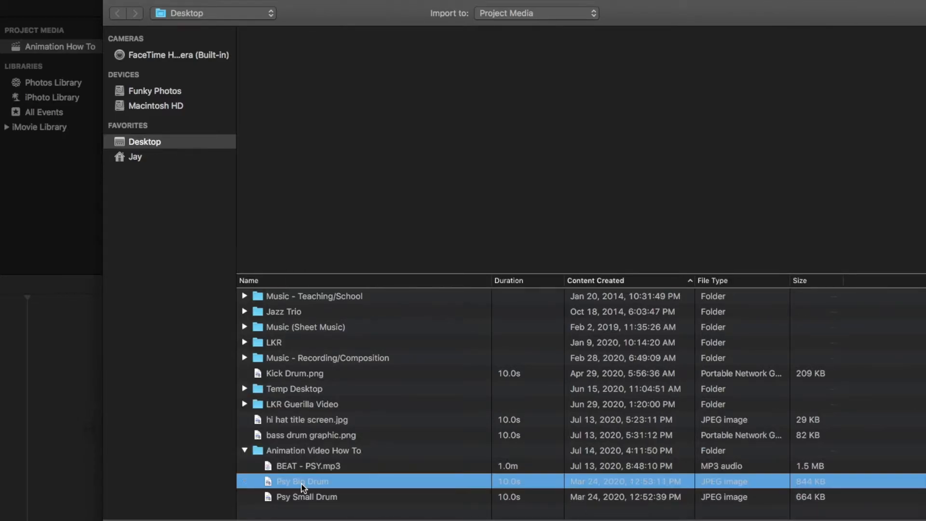
Flip the preview back and forth between the Psy Big Drum and Psy Small Drum images to examine the animation effect
{"action": "key", "text": "Down"}
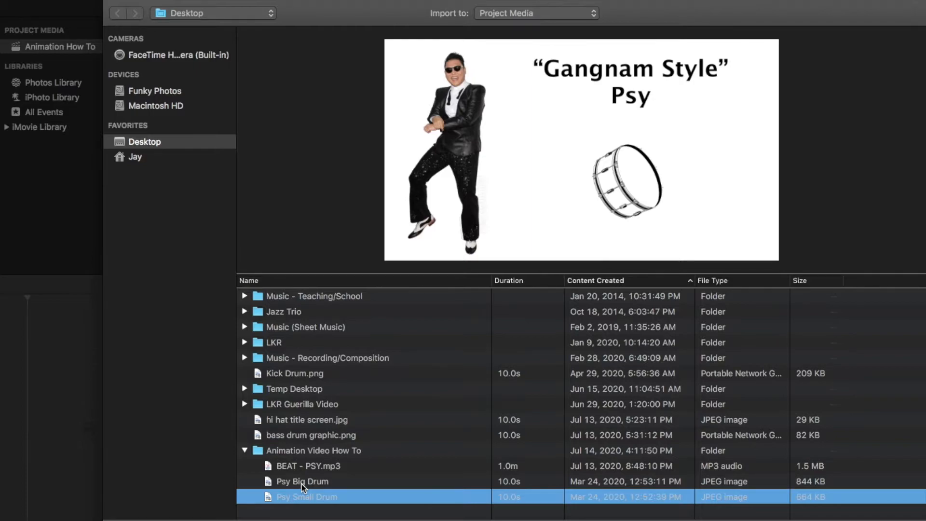
{"action": "key", "text": "Up"}
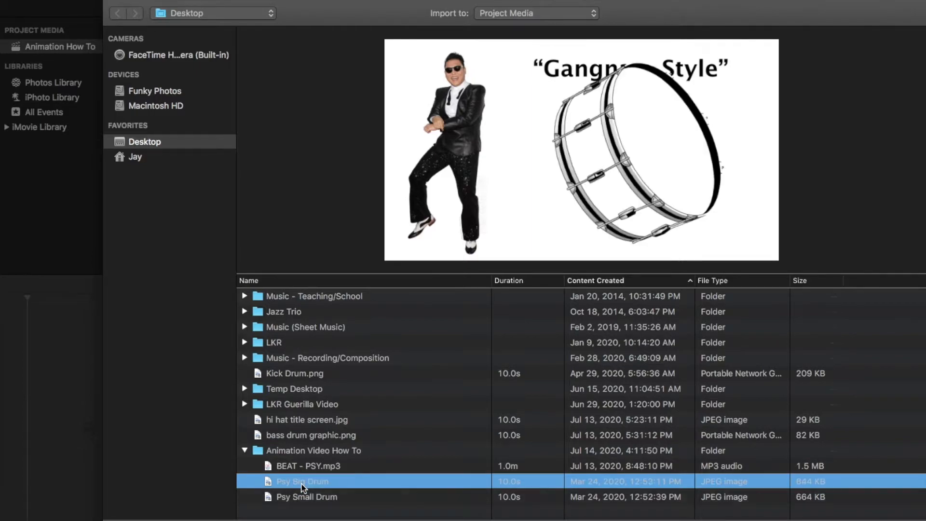
{"action": "key", "text": "Down"}
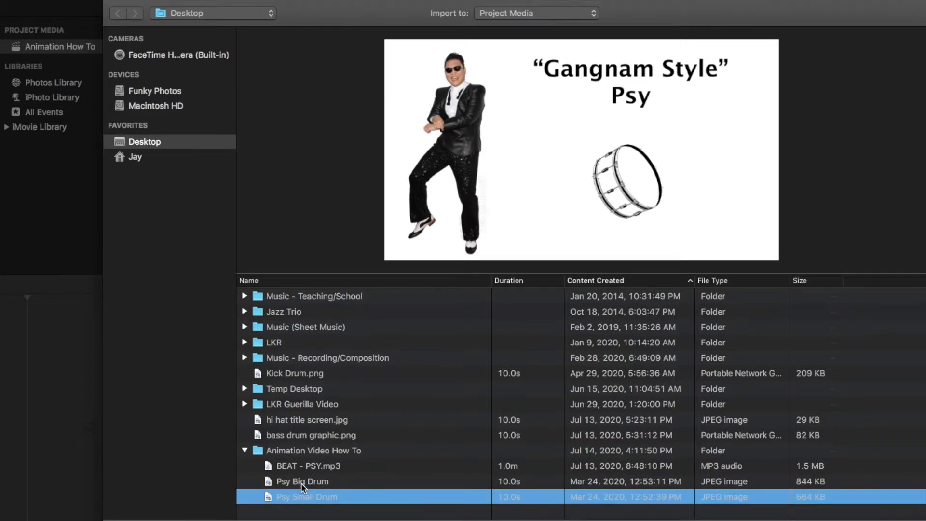
{"action": "key", "text": "Up"}
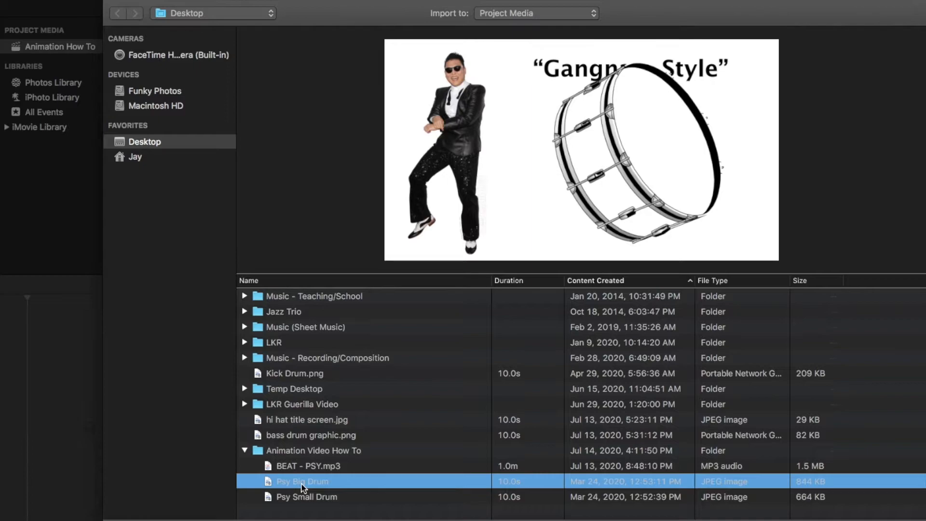
{"action": "key", "text": "Down"}
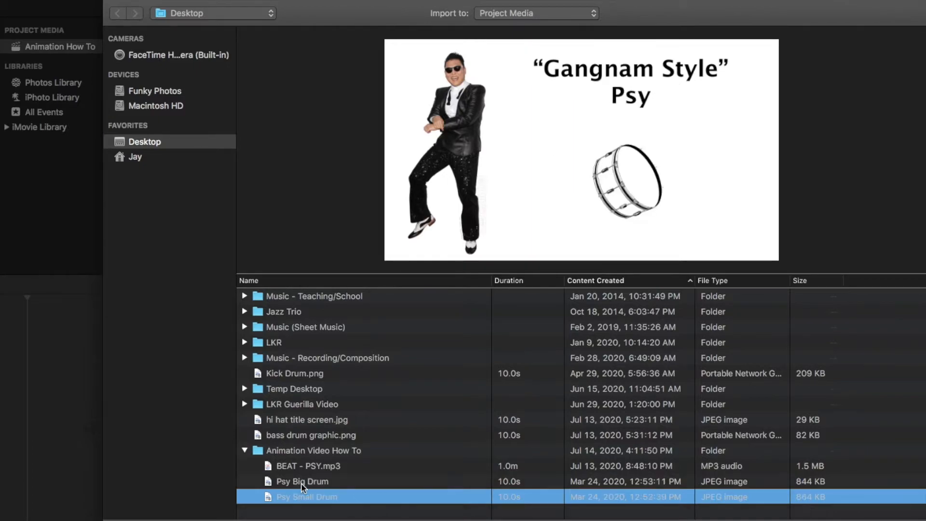
{"action": "key", "text": "Up"}
{"action": "key", "text": "Down"}
{"action": "key", "text": "Up"}
{"action": "key", "text": "Down"}
{"action": "key", "text": "Up"}
{"action": "key", "text": "Down"}
{"action": "key", "text": "Up"}
{"action": "key", "text": "Down"}
{"action": "key", "text": "Up"}
{"action": "key", "text": "Down"}
{"action": "key", "text": "Up"}
{"action": "key", "text": "Down"}
{"action": "key", "text": "Up"}
{"action": "key", "text": "Down"}
{"action": "key", "text": "Up"}
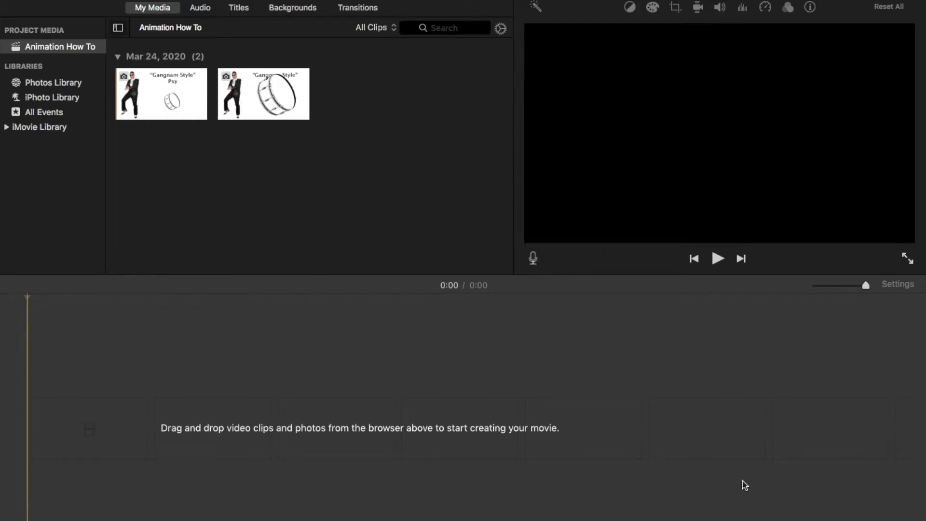
Add both imported drum images to the timeline, small drum first, and play them back
{"action": "left_click", "coordinate": [270, 96]}
{"action": "left_click_drag", "start_coordinate": [223, 118], "coordinate": [175, 421]}
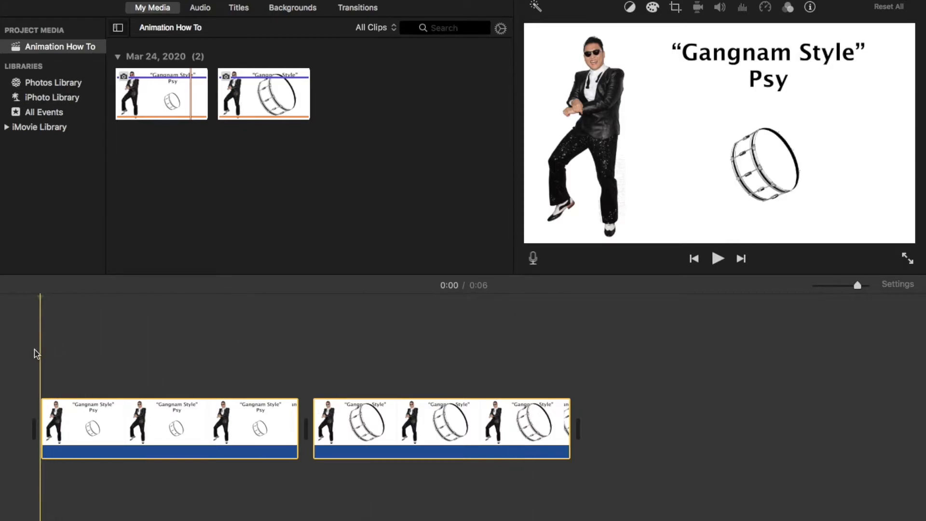
{"action": "key", "text": "space"}
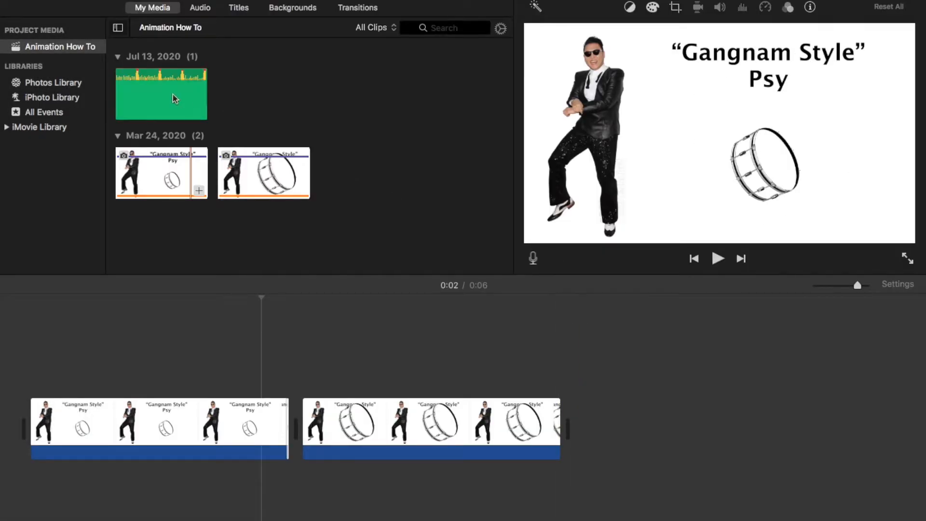
Place the BEAT - PSY audio under the image clips, aligned with the movie's start, and play it back
{"action": "left_click", "coordinate": [157, 94]}
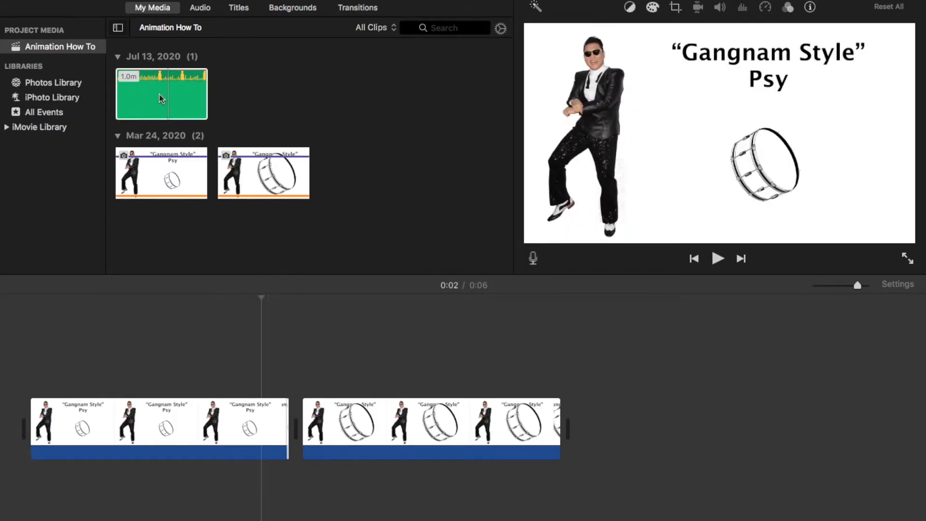
{"action": "left_click_drag", "start_coordinate": [155, 114], "coordinate": [29, 482]}
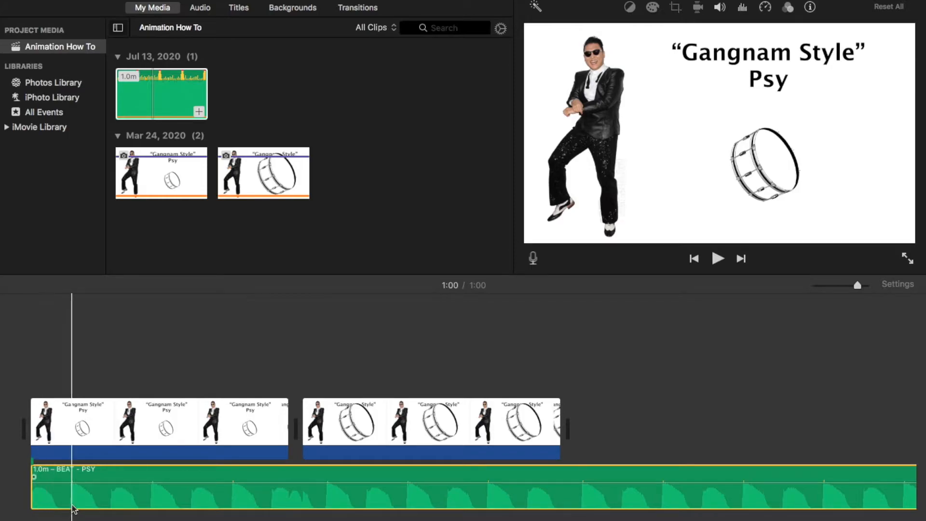
{"action": "key", "text": "space"}
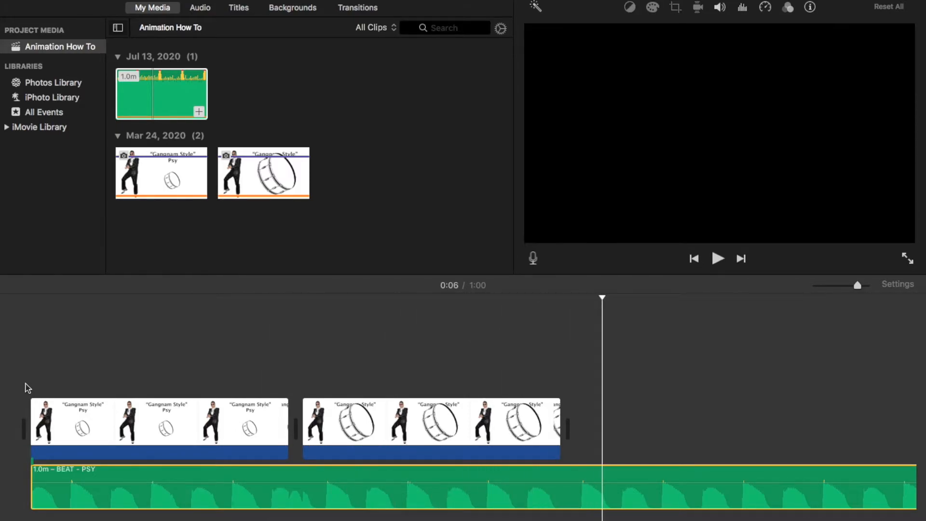
{"action": "key", "text": "space"}
Trim the small drum clip to about 1.0 s and play the sequence from the start
{"action": "left_click_drag", "start_coordinate": [284, 417], "coordinate": [102, 427]}
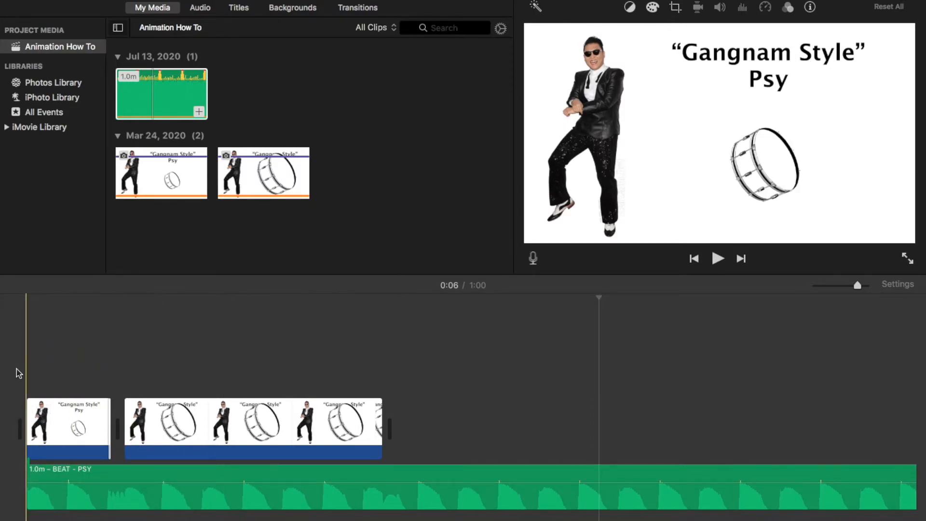
{"action": "key", "text": "space"}
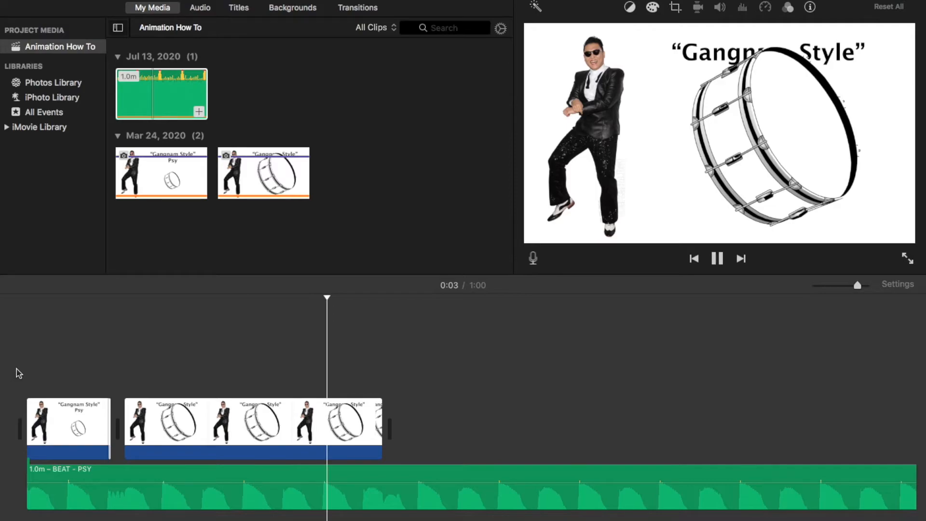
{"action": "key", "text": "space"}
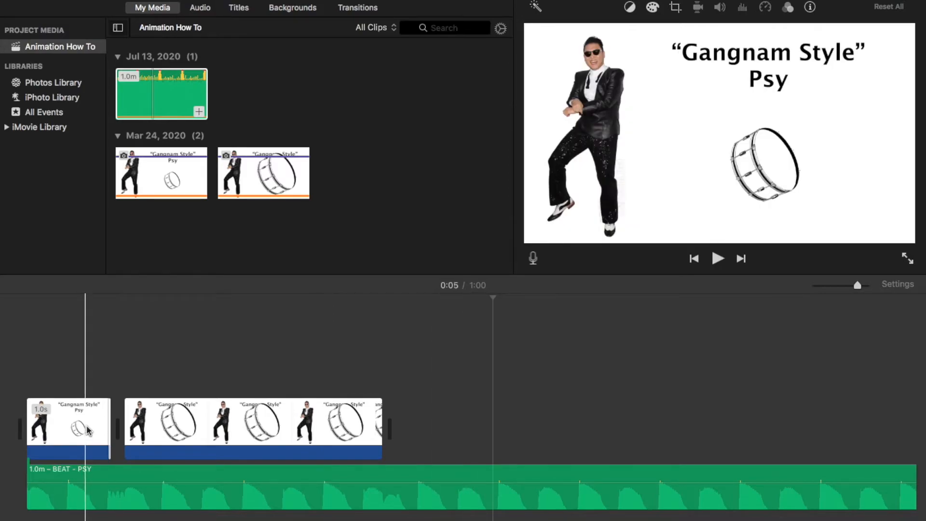
Put the big drum clip before the small drum clip, realign the BEAT - PSY audio with the movie's start, and play it
{"action": "left_click", "coordinate": [62, 399]}
{"action": "left_click_drag", "start_coordinate": [61, 396], "coordinate": [54, 418]}
{"action": "left_click_drag", "start_coordinate": [143, 421], "coordinate": [4, 409]}
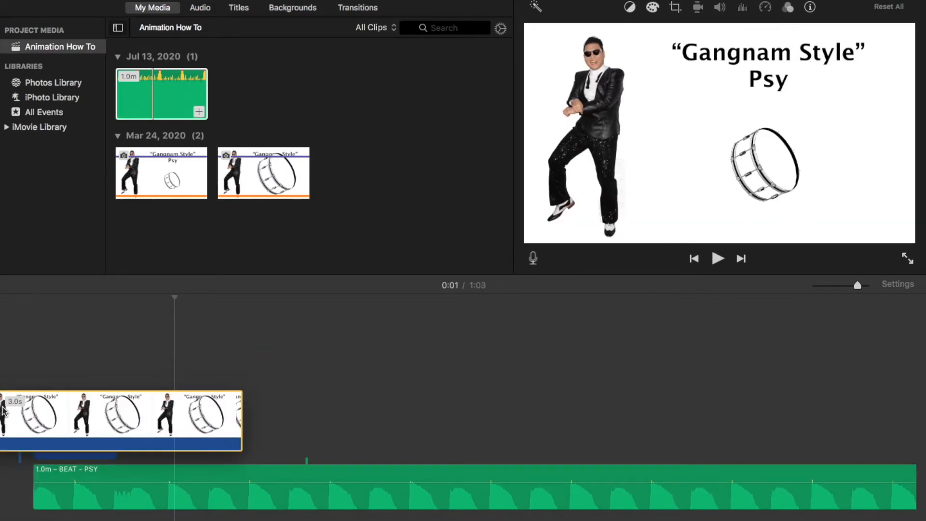
{"action": "left_click_drag", "start_coordinate": [355, 503], "coordinate": [66, 498]}
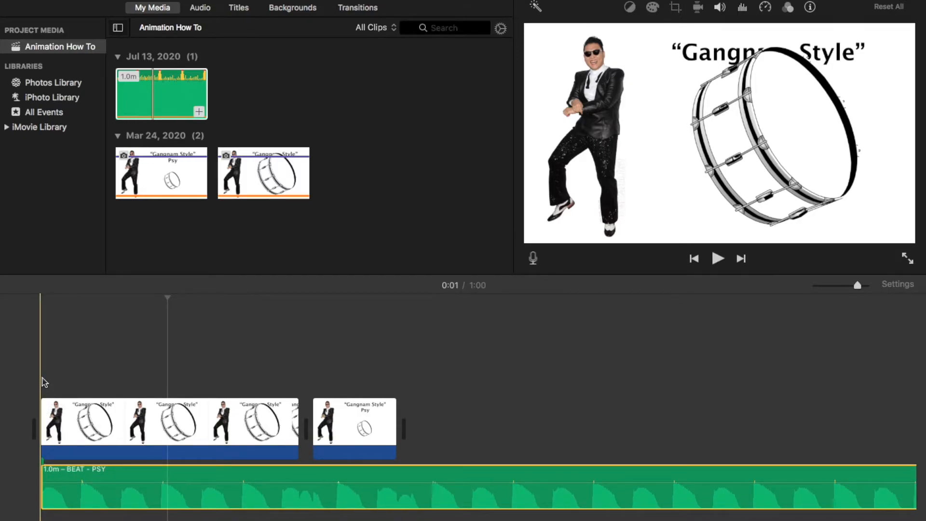
{"action": "key", "text": "space"}
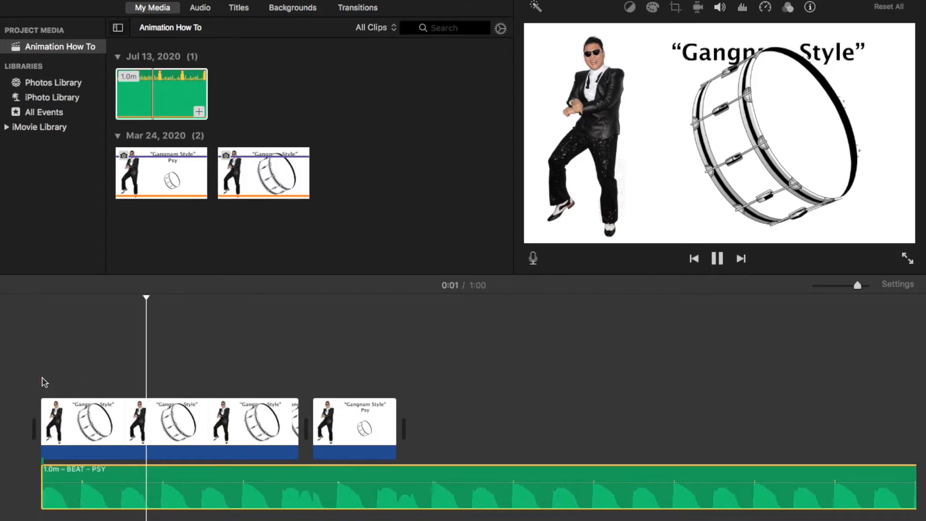
{"action": "key", "text": "space"}
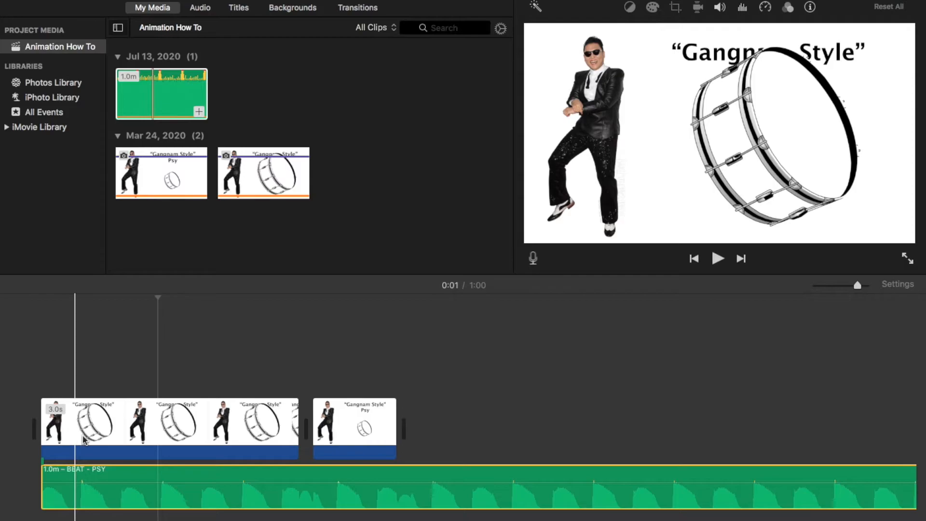
Trim the big drum clip to about 0.5 s to match one beat, and shorten the small drum clip to about the same length
{"action": "left_click_drag", "start_coordinate": [298, 438], "coordinate": [62, 435]}
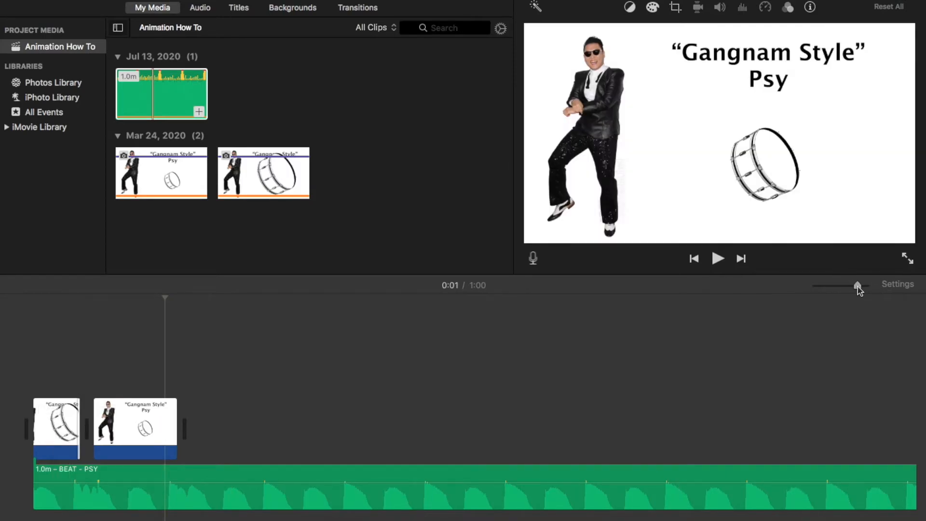
{"action": "left_click_drag", "start_coordinate": [858, 285], "coordinate": [865, 285]}
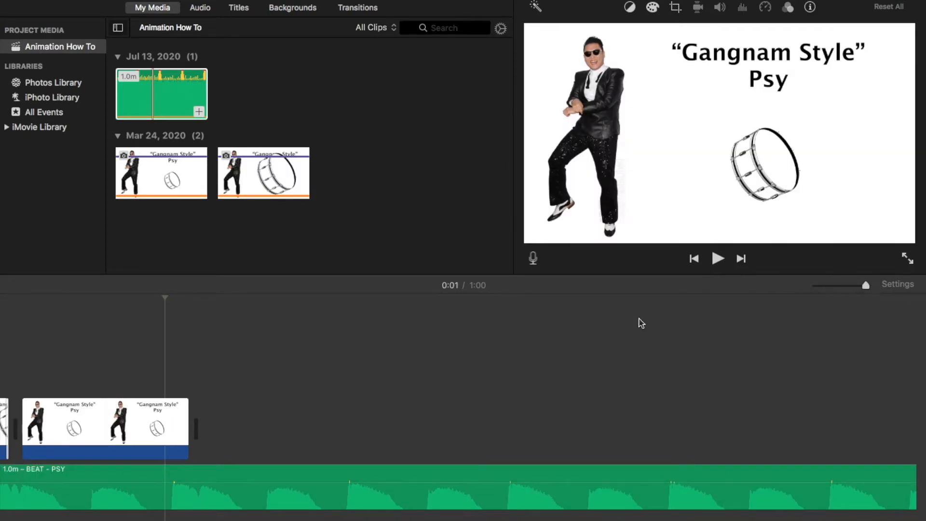
{"action": "scroll", "coordinate": [452, 369], "scroll_direction": "left", "scroll_amount": 5}
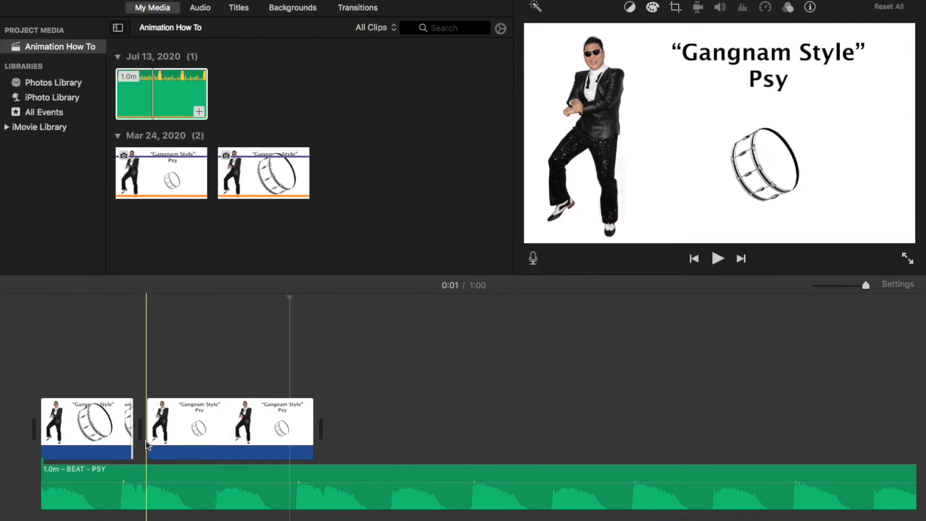
{"action": "left_click", "coordinate": [129, 434]}
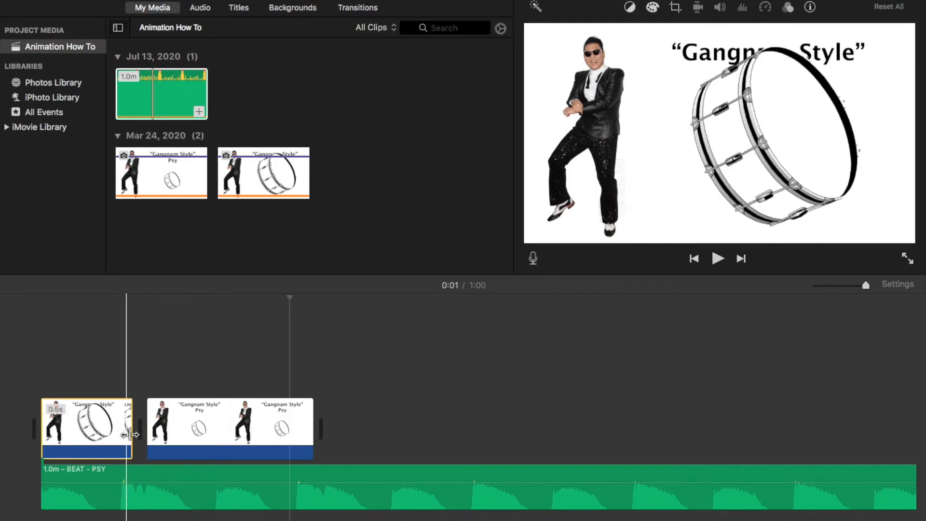
{"action": "left_click_drag", "start_coordinate": [130, 435], "coordinate": [112, 433]}
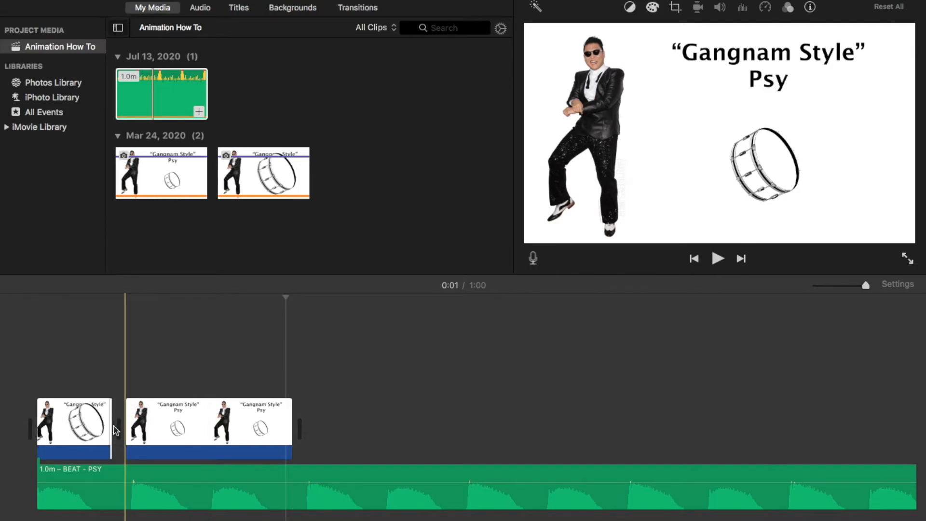
{"action": "left_click_drag", "start_coordinate": [114, 426], "coordinate": [117, 427]}
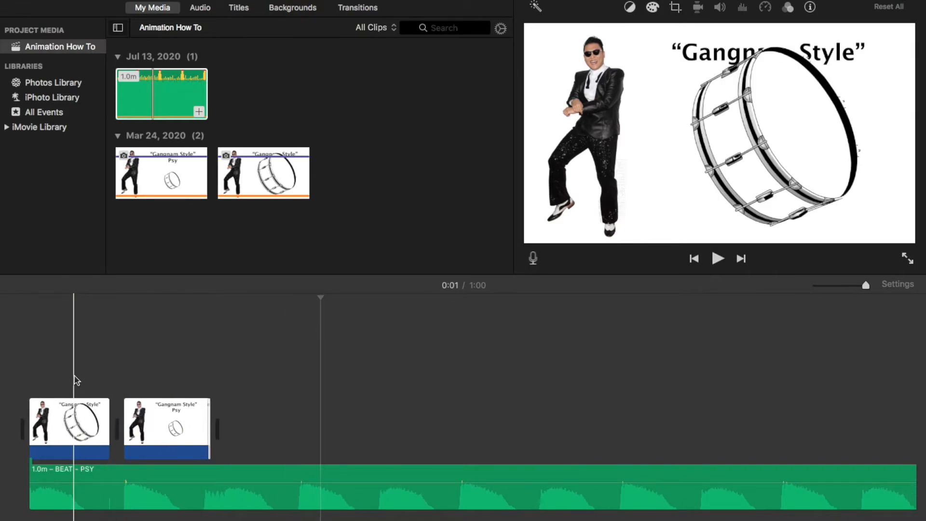
Copy the big and small drum clips together and paste the pair four times directly after them
{"action": "left_click_drag", "start_coordinate": [77, 374], "coordinate": [154, 439]}
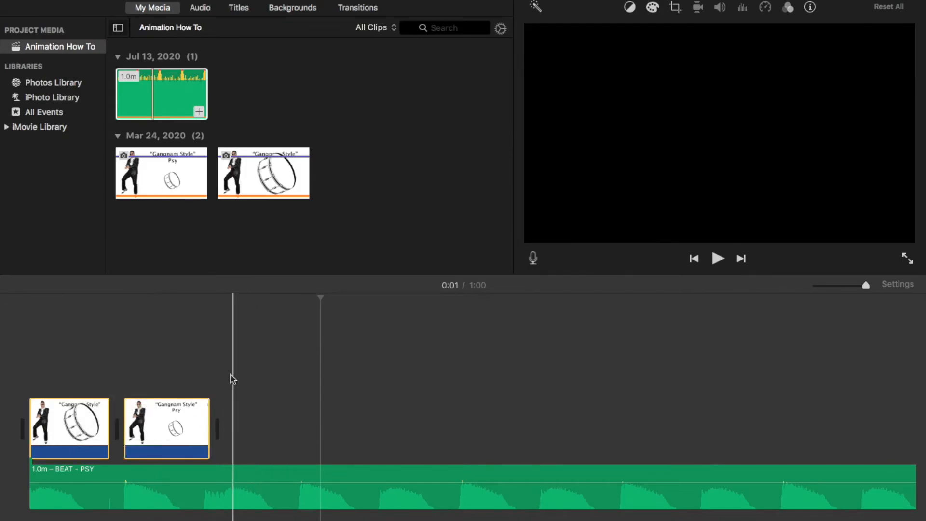
{"action": "left_click", "coordinate": [216, 377]}
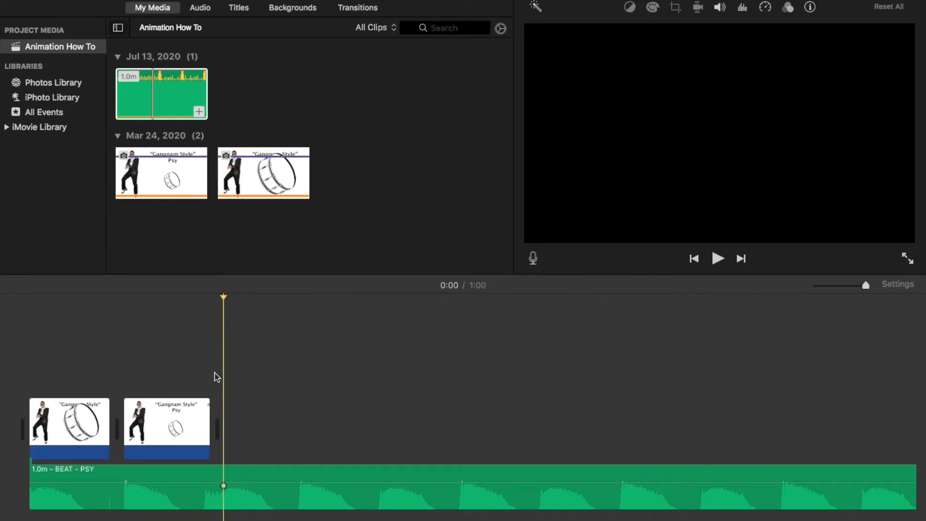
{"action": "key", "text": "super+v"}
{"action": "key", "text": "super+v"}
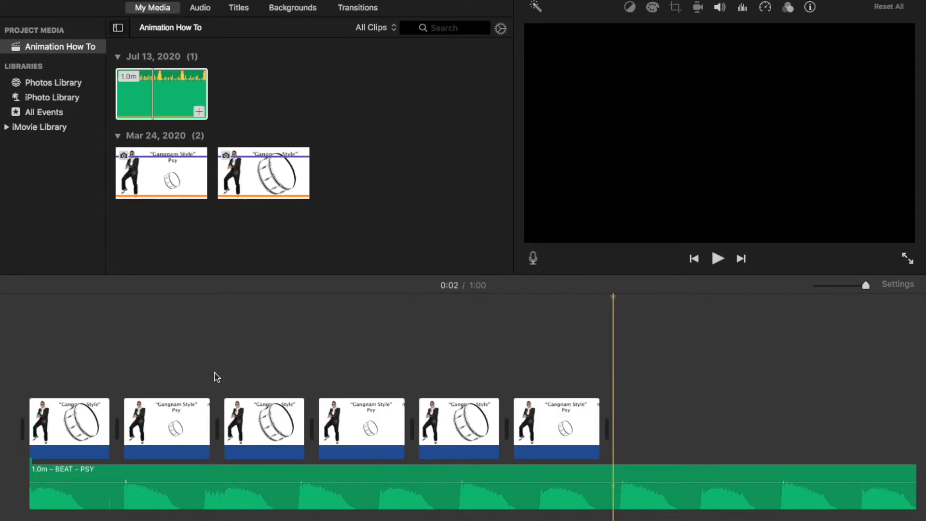
{"action": "key", "text": "super+v"}
{"action": "key", "text": "super+v"}
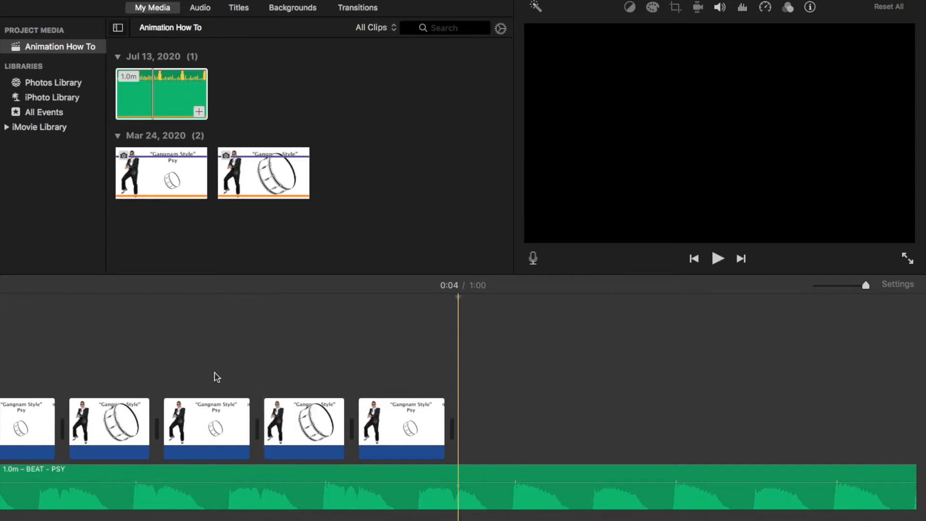
{"action": "scroll", "coordinate": [367, 410], "scroll_direction": "left", "scroll_amount": 10}
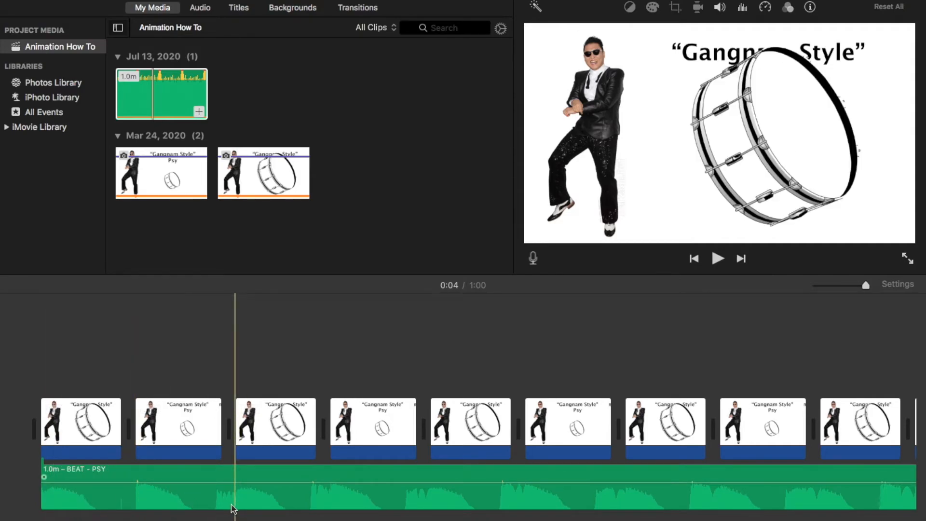
Shorten the successive small drum clips slightly so each following big drum clip starts on its beat, and play the movie
{"action": "mouse_move", "coordinate": [218, 436]}
{"action": "left_mouse_down"}
{"action": "mouse_move", "coordinate": [206, 437]}
{"action": "mouse_move", "coordinate": [213, 436]}
{"action": "left_mouse_up"}
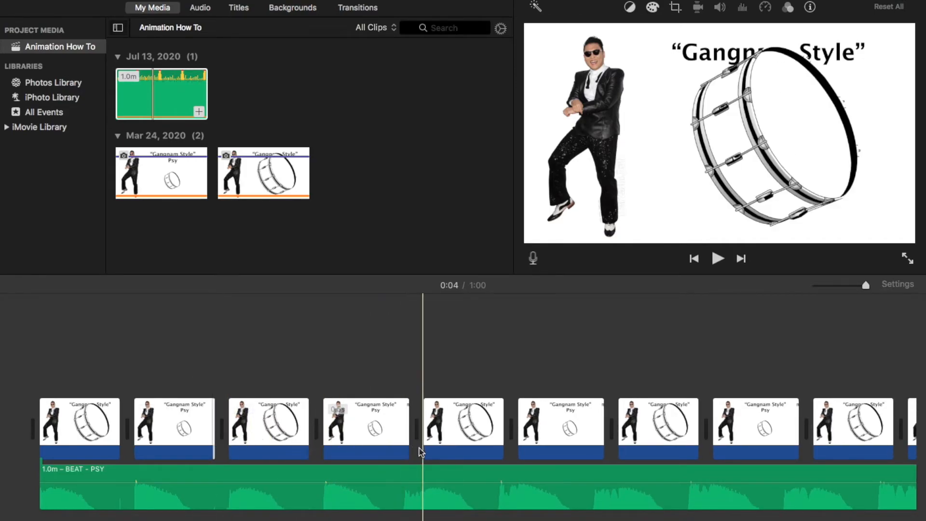
{"action": "left_click_drag", "start_coordinate": [405, 443], "coordinate": [402, 443]}
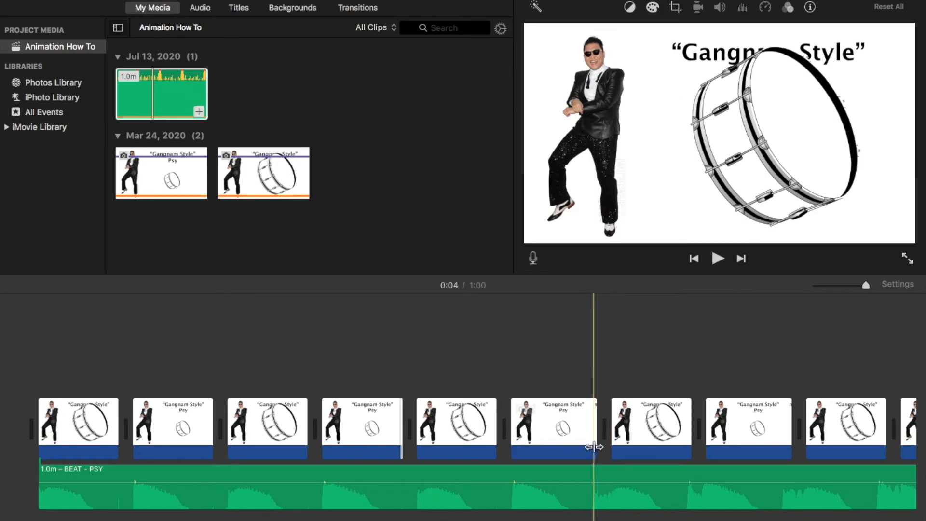
{"action": "left_click_drag", "start_coordinate": [589, 446], "coordinate": [585, 448]}
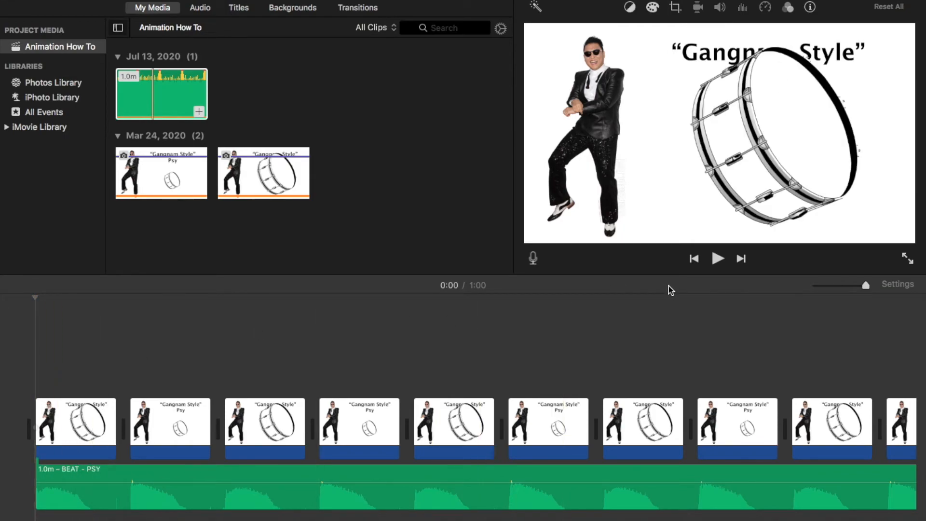
{"action": "left_click", "coordinate": [717, 259]}
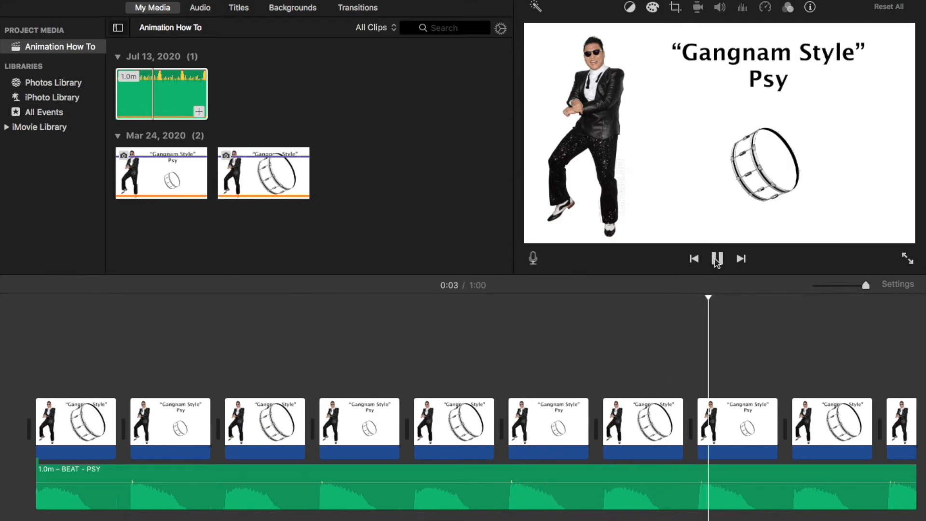
Trim the BEAT - PSY audio to 4.7 s so it ends with the last small drum clip, and play the movie from its start
{"action": "left_click", "coordinate": [717, 259]}
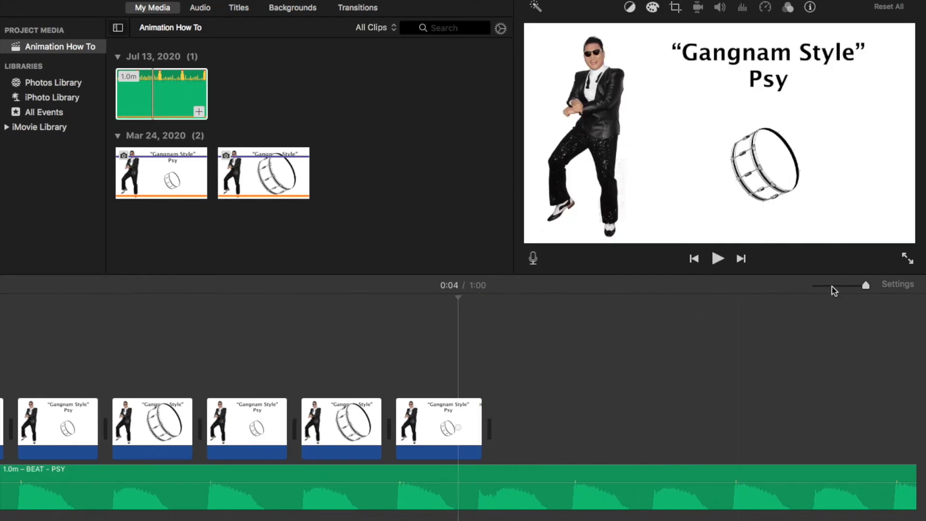
{"action": "left_click_drag", "start_coordinate": [861, 288], "coordinate": [854, 288]}
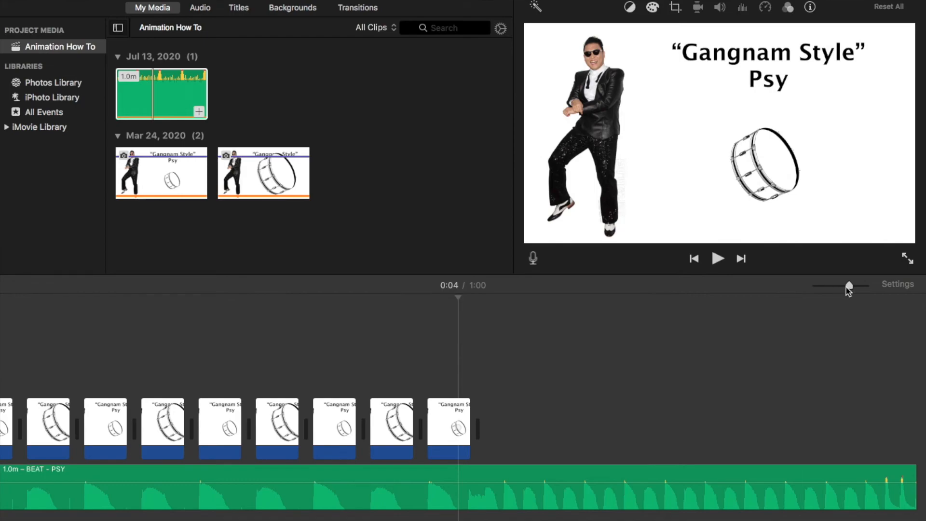
{"action": "scroll", "coordinate": [61, 337], "scroll_direction": "left", "scroll_amount": 5}
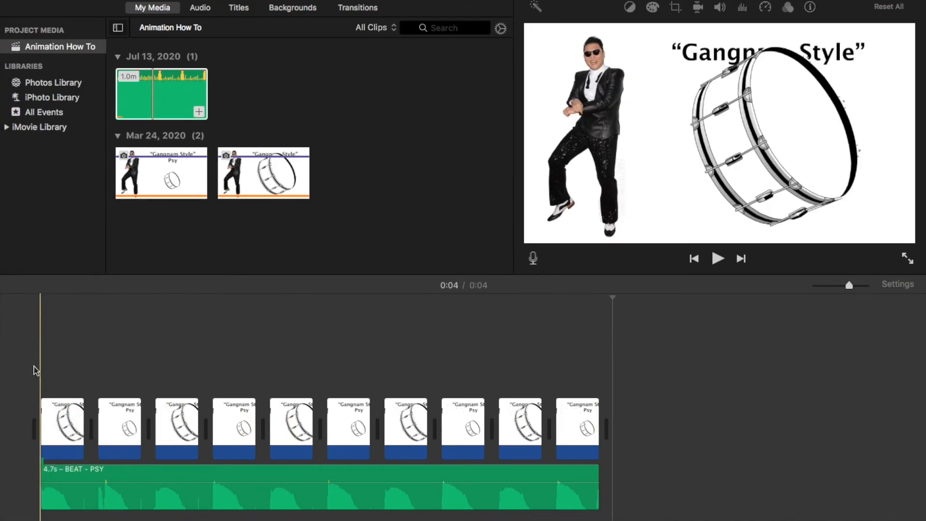
{"action": "key", "text": "space"}
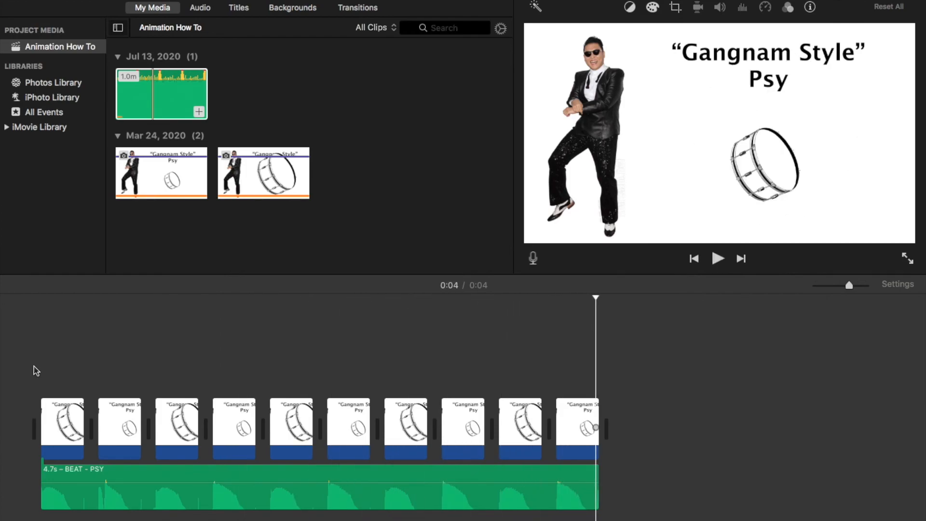
Set up a file export of the movie titled "Drum Animation" with compression set to Better Quality
{"action": "left_click", "coordinate": [526, 349]}
{"action": "left_click", "coordinate": [893, 1]}
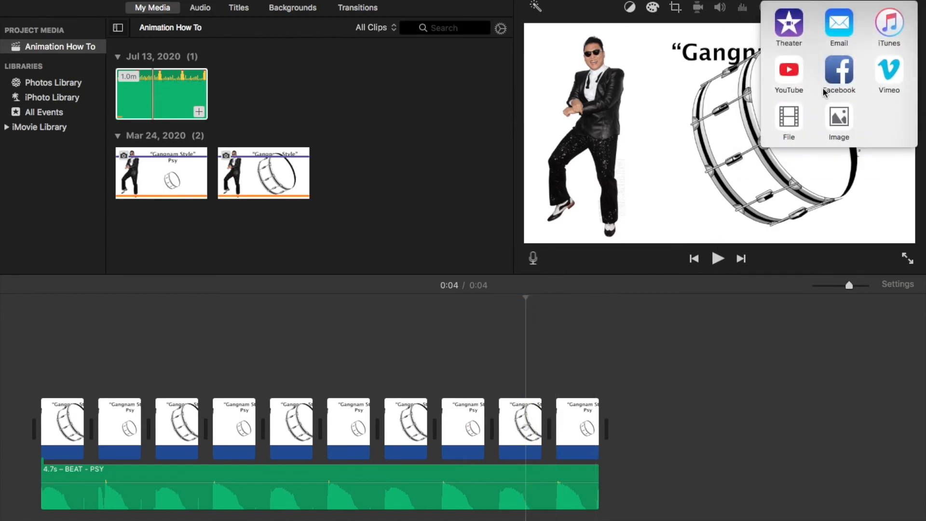
{"action": "left_click", "coordinate": [789, 119]}
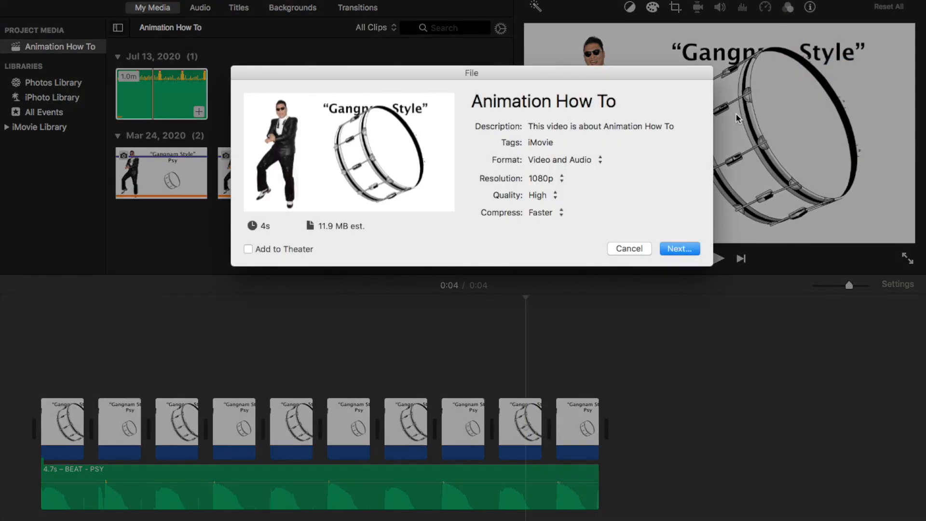
{"action": "type", "text": "Drum Animation"}
{"action": "left_click", "coordinate": [548, 213]}
{"action": "left_click", "coordinate": [552, 226]}
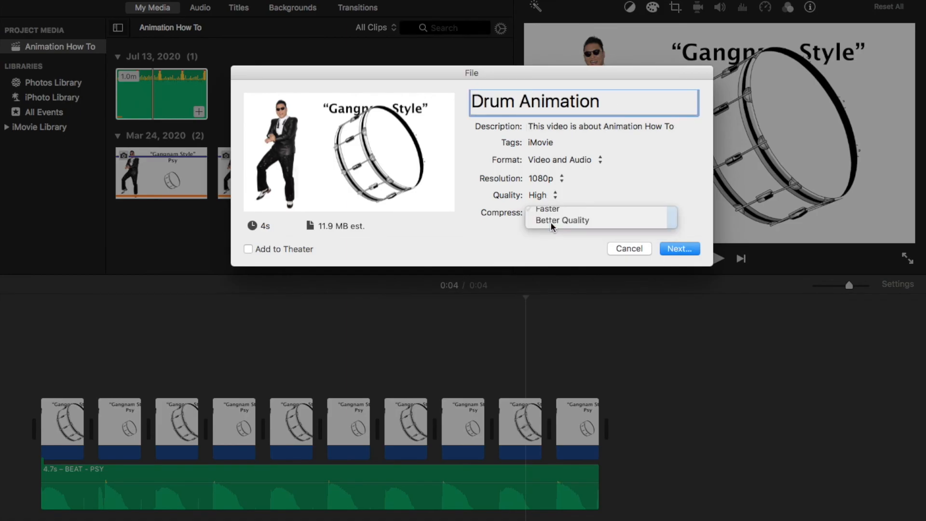
Proceed with the export and save the Drum Animation file to the Desktop
{"action": "left_click", "coordinate": [687, 249]}
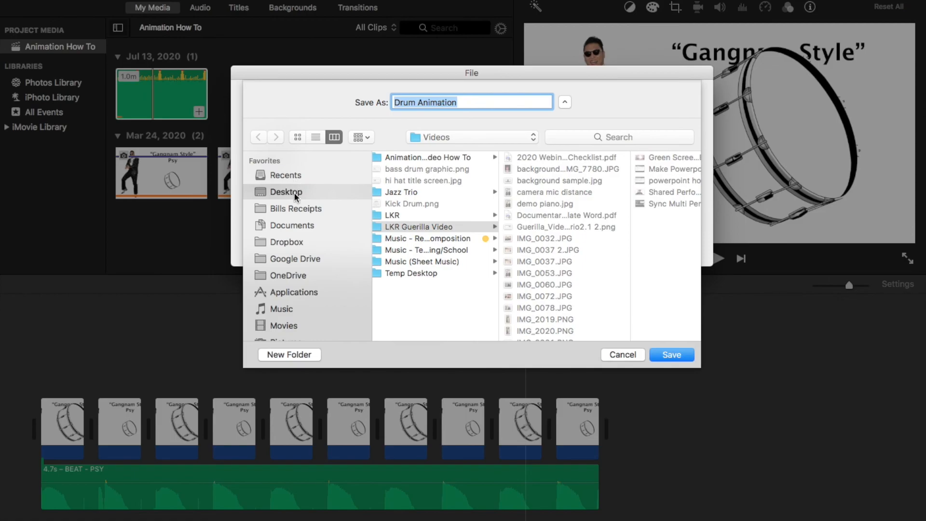
{"action": "left_click", "coordinate": [286, 192]}
{"action": "left_click", "coordinate": [667, 354]}
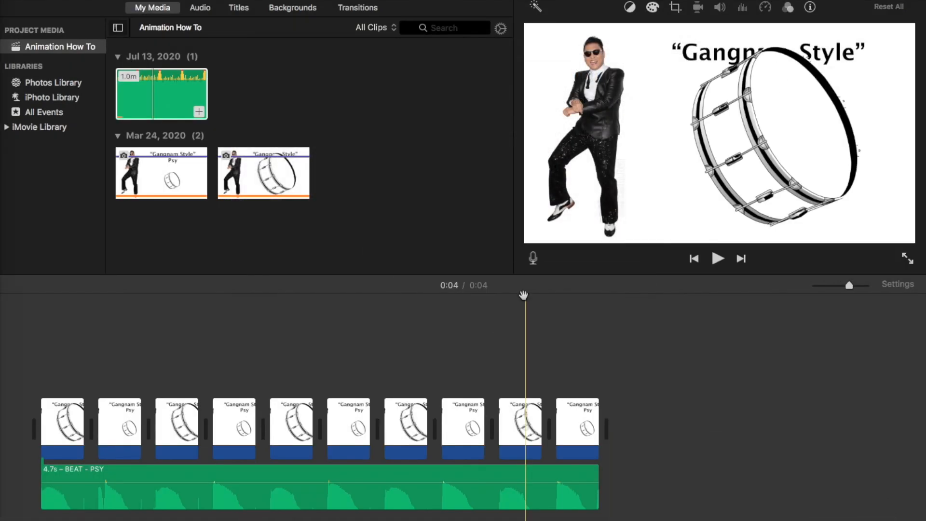
Switch to the desktop, open the exported Drum Animation .mp4 in the video player, and play it
{"action": "key", "text": "ctrl+Up"}
{"action": "left_click", "coordinate": [559, 38]}
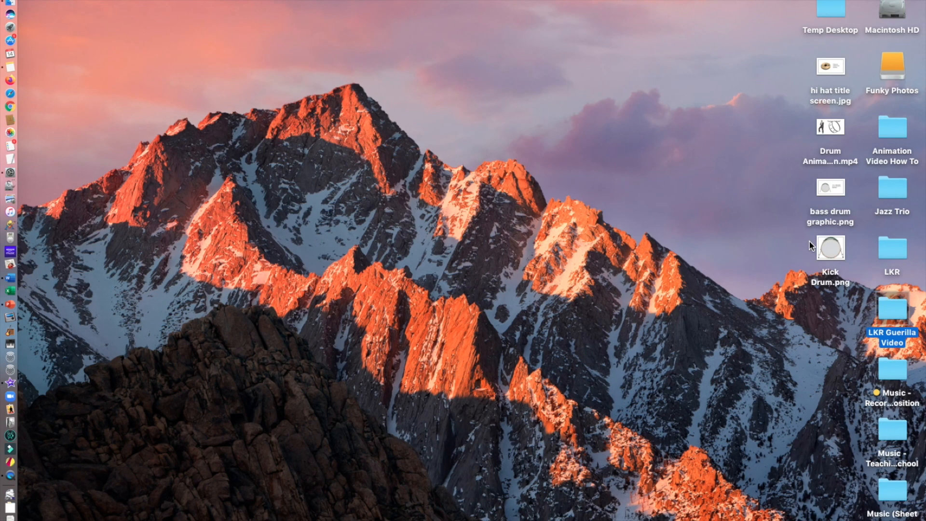
{"action": "double_click", "coordinate": [823, 140]}
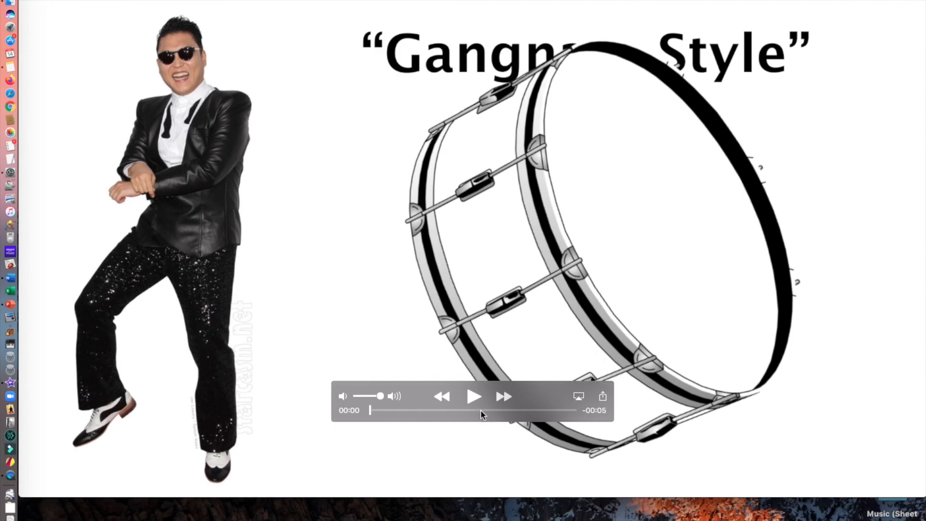
{"action": "left_click", "coordinate": [473, 397]}
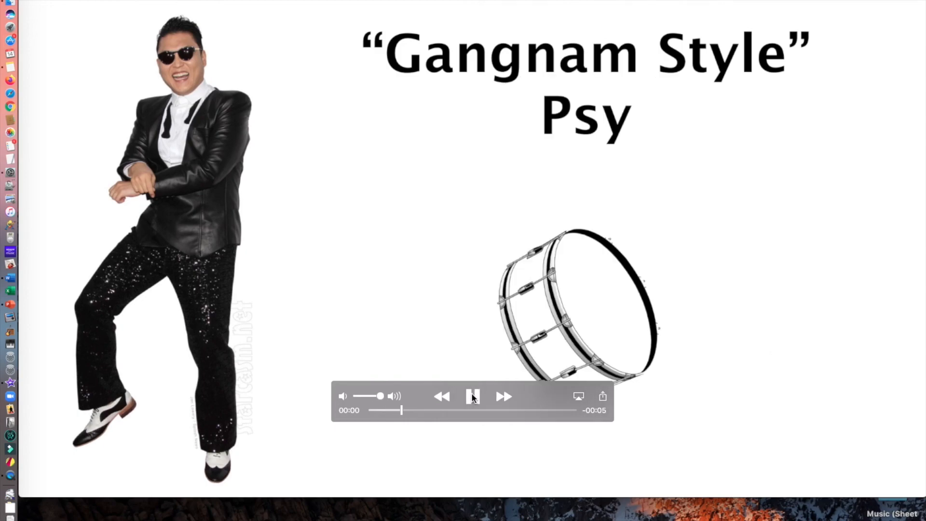